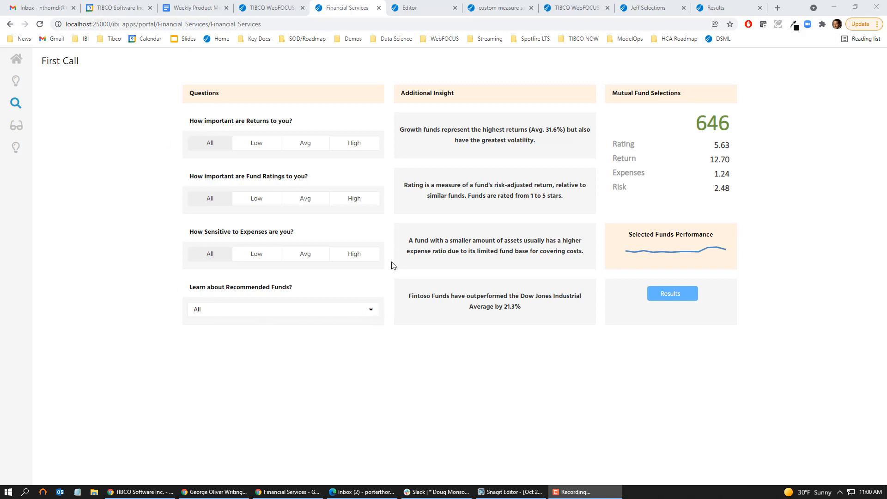
Step: Set Expenses sensitivity to High and Recommended Funds to No fee Funds, then show the results
left_click(350, 254)
left_click(369, 311)
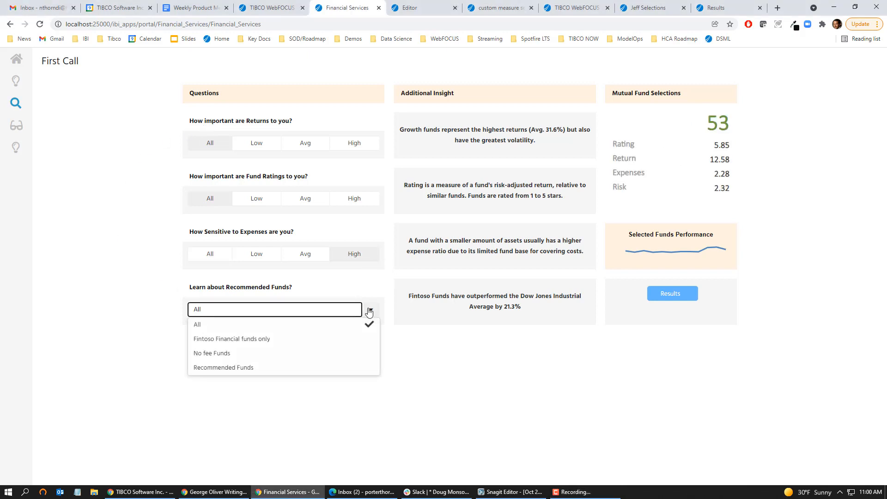
left_click(250, 353)
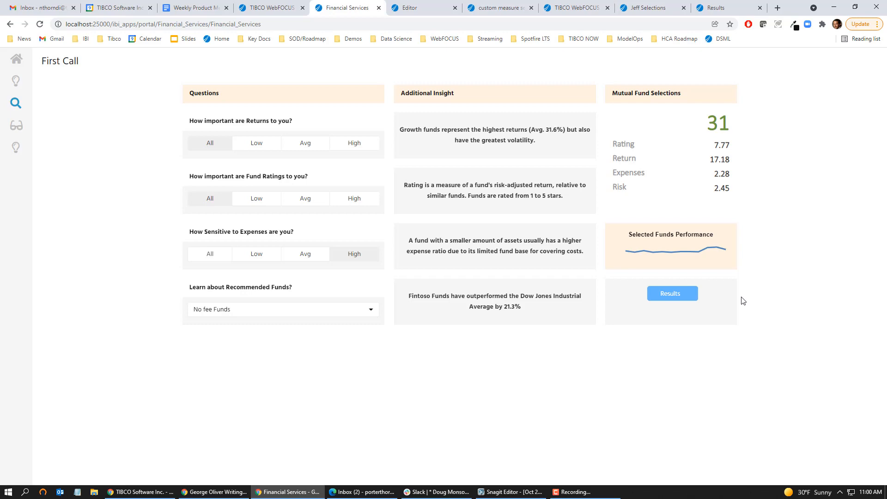
left_click(672, 296)
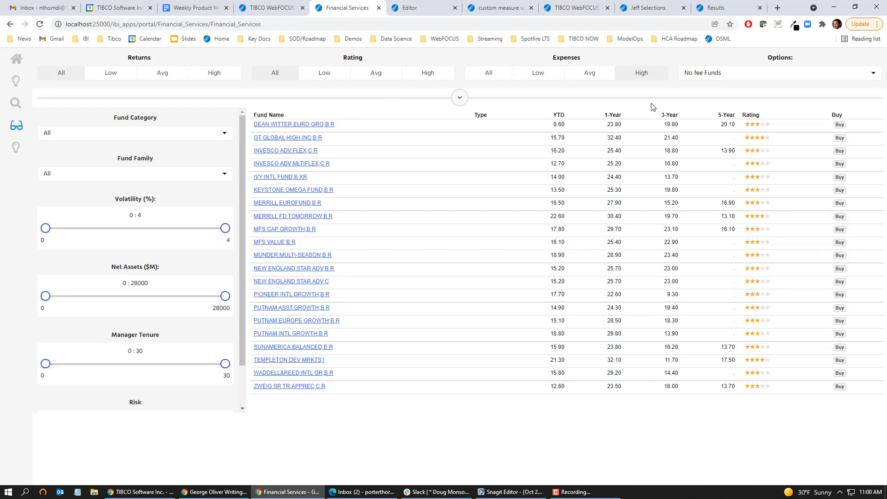
Step: Narrow Volatility to 0–3, leaving 11 funds, and expand the dimension, measure and export options
left_click(646, 72)
left_click_drag(227, 232, 194, 236)
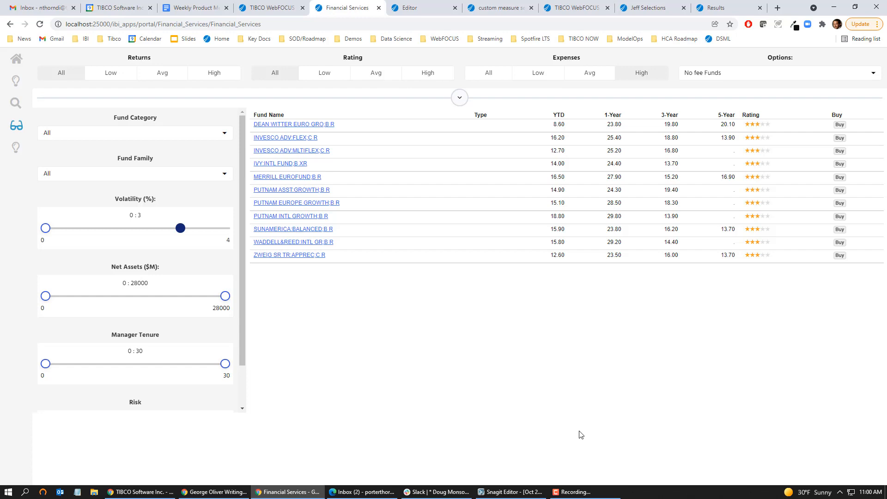
left_click(461, 98)
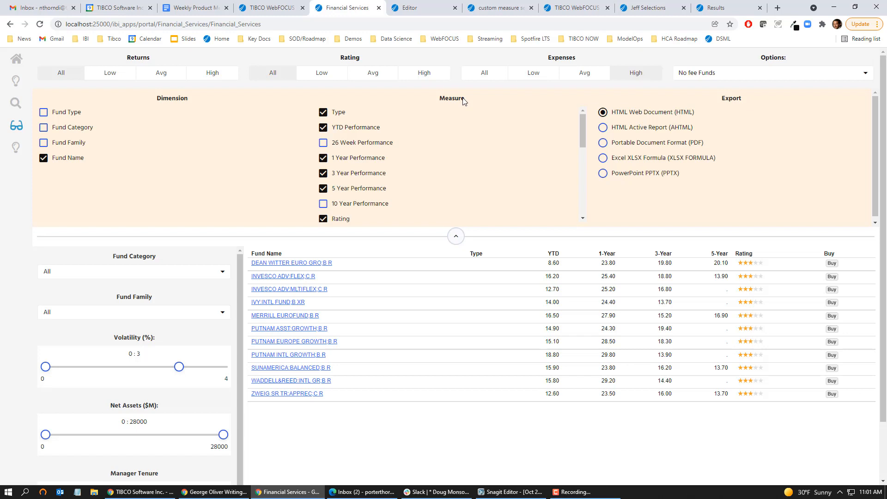
Step: Swap the 1-, 3- and 5-Year Performance columns for Volatility and Expense Ratio
left_click(44, 129)
left_click(44, 130)
left_click(323, 158)
left_click(323, 173)
left_click(323, 188)
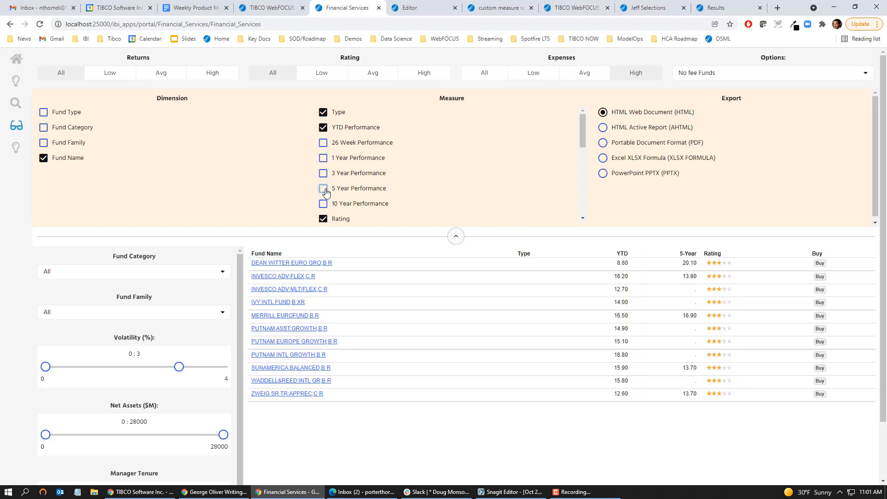
scroll(332, 181, "down", 5)
scroll(333, 184, "up", 3)
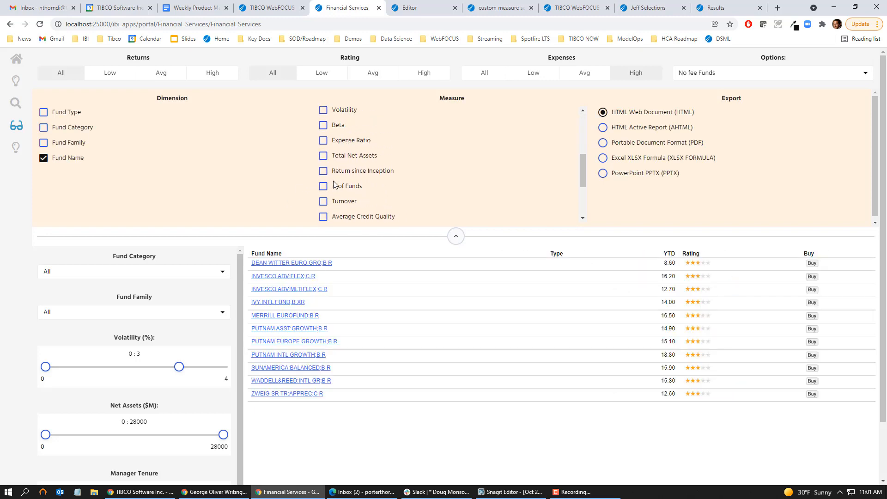
left_click(322, 111)
left_click(323, 141)
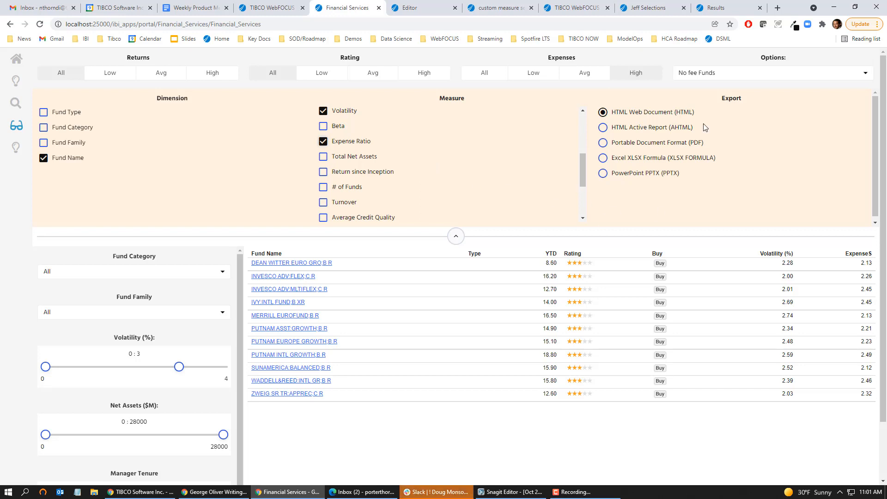
Step: Try HTML Active Report output, revert to plain HTML, and open the DEAN WITTER fund's fact sheet
left_click(602, 128)
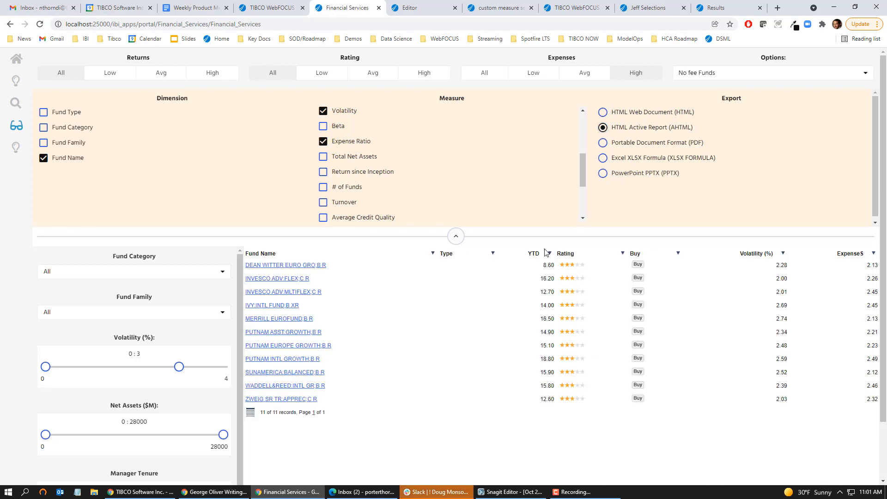
left_click(549, 253)
mouse_move(579, 279)
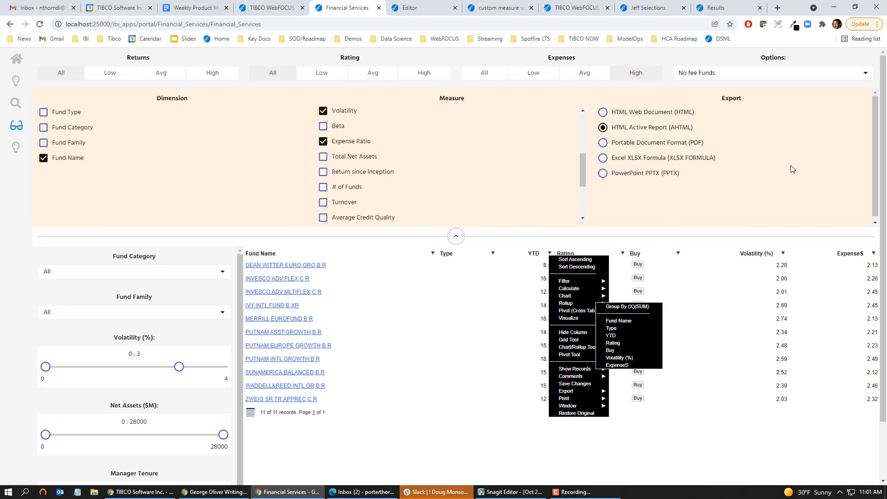
left_click(604, 113)
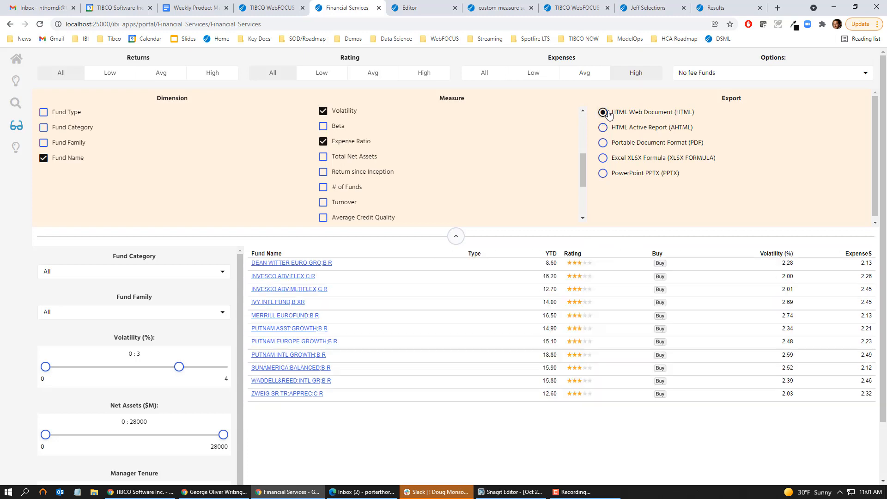
left_click(293, 267)
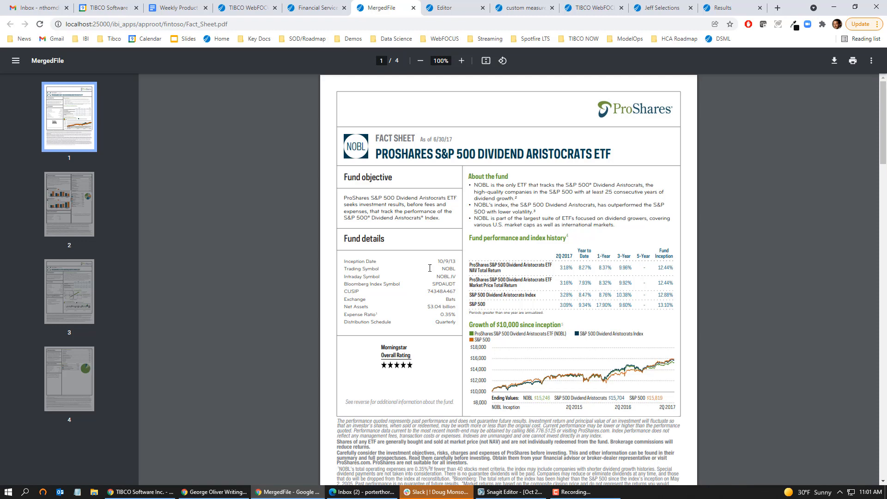
Step: Jump to page 2 of the fact sheet, then switch to the Editor tab with the report code
left_click(51, 207)
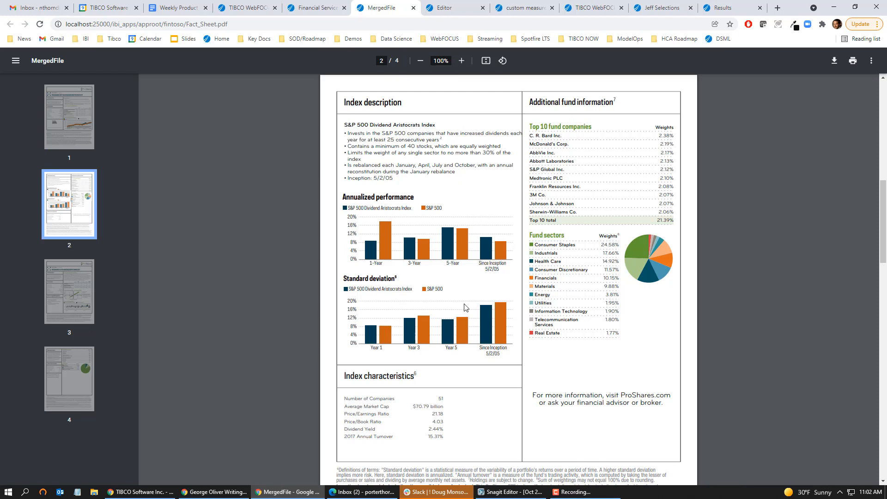
left_click(444, 8)
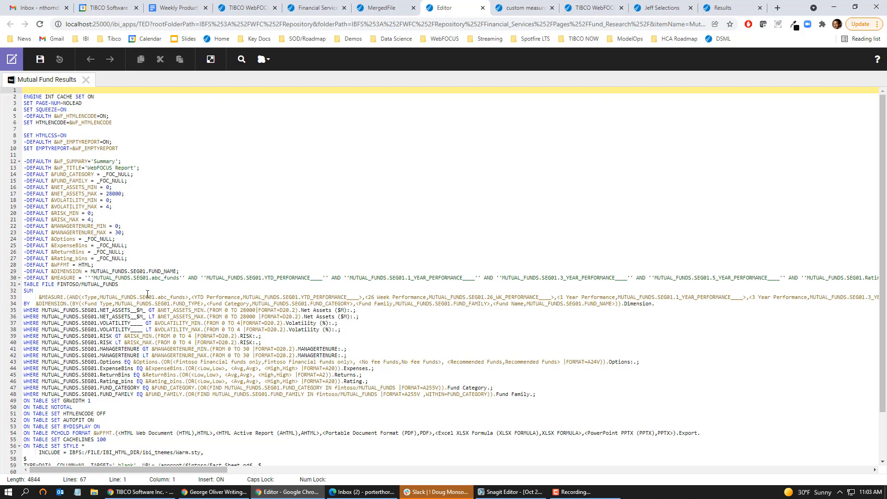
Step: Switch to the 'custom measure selection' report, empty and built on wealth_management
left_click(525, 9)
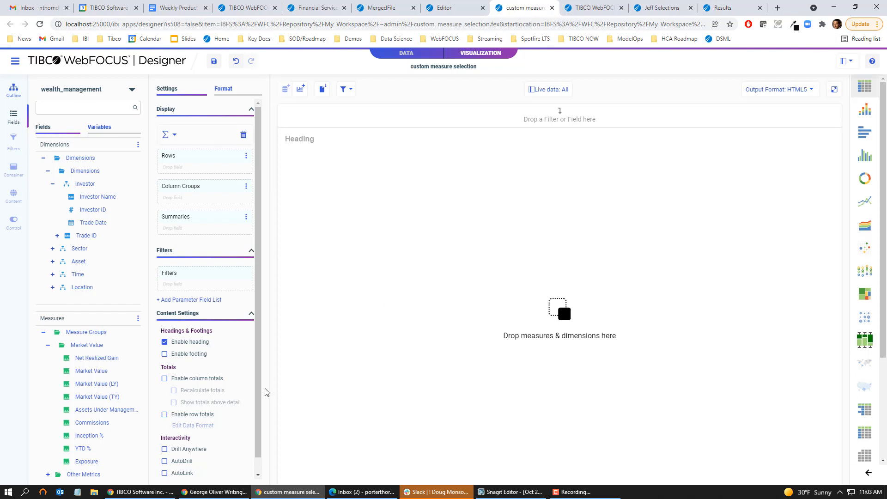
Step: Save a Summaries-bucket parameter field list with prompt 'Measure' and the Multi-select option
left_click(200, 301)
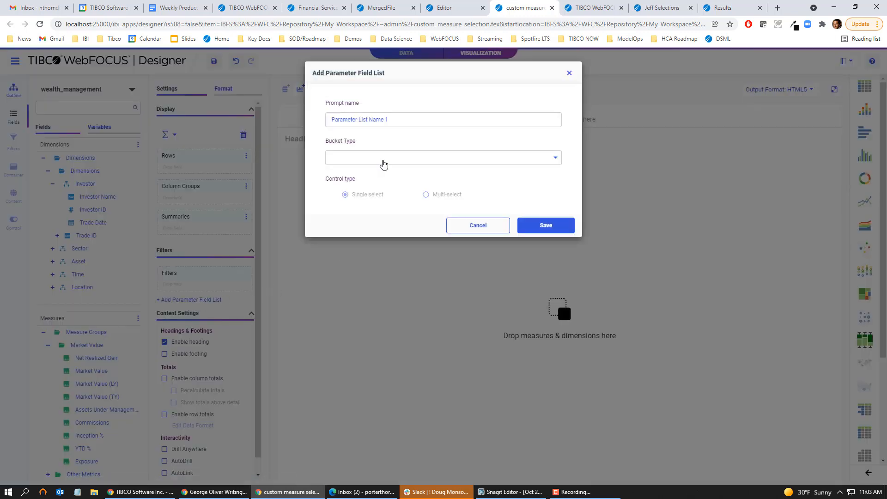
left_click(542, 159)
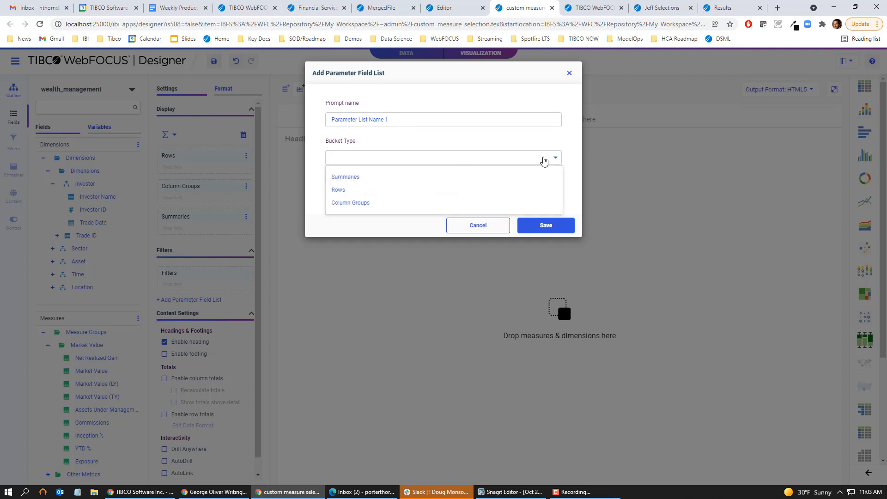
left_click(367, 180)
key("shift+Tab")
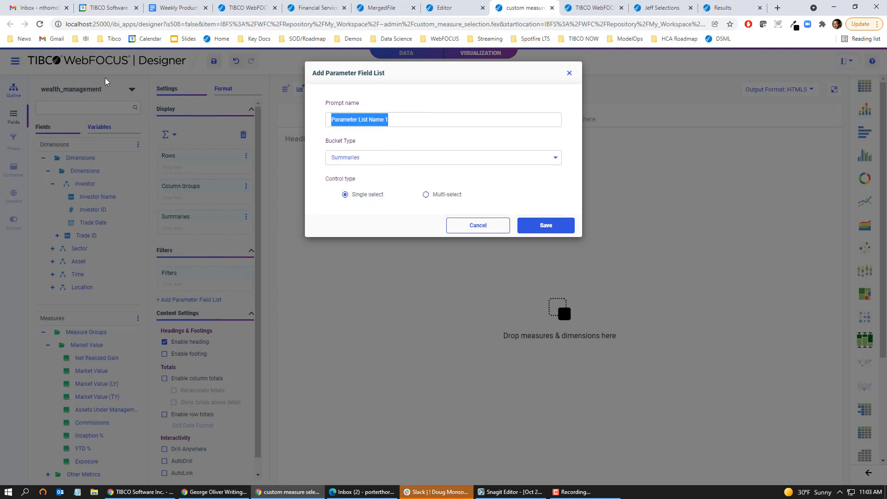
type("Measure")
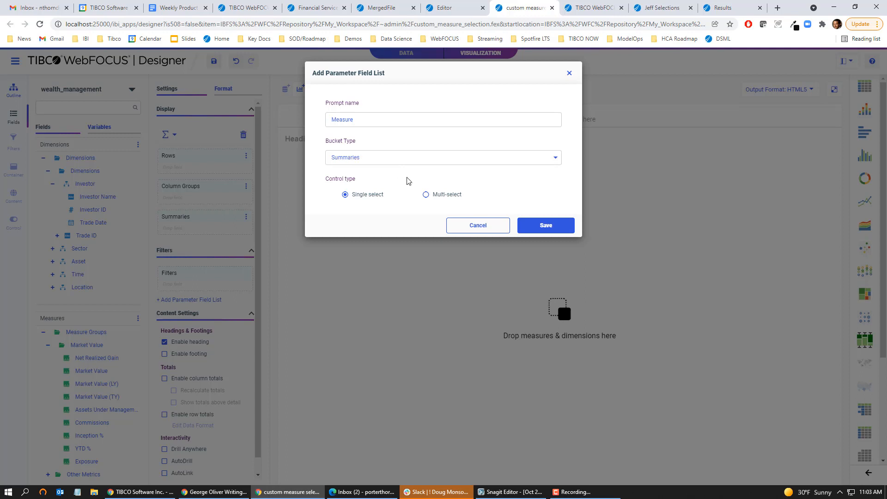
left_click(424, 196)
left_click(544, 225)
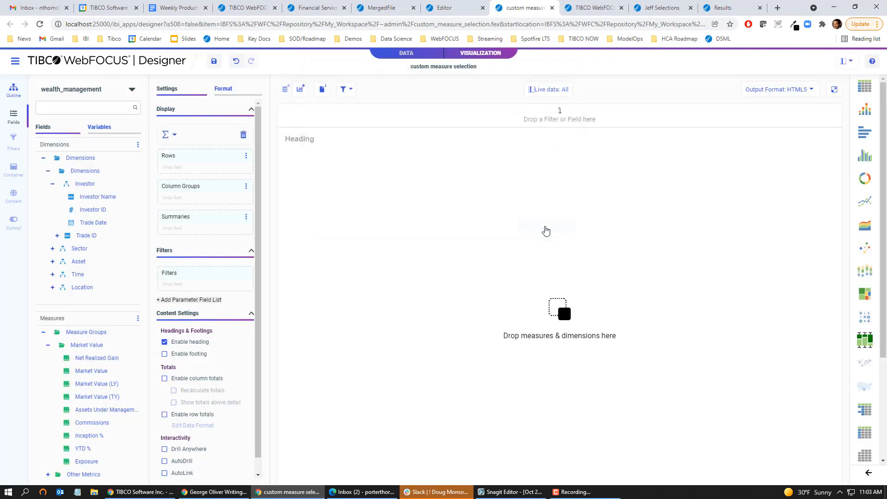
Step: Add Net Realized Gain, Market Value (LY) and Commissions to the Measure list and include them
left_click_drag(87, 361, 180, 325)
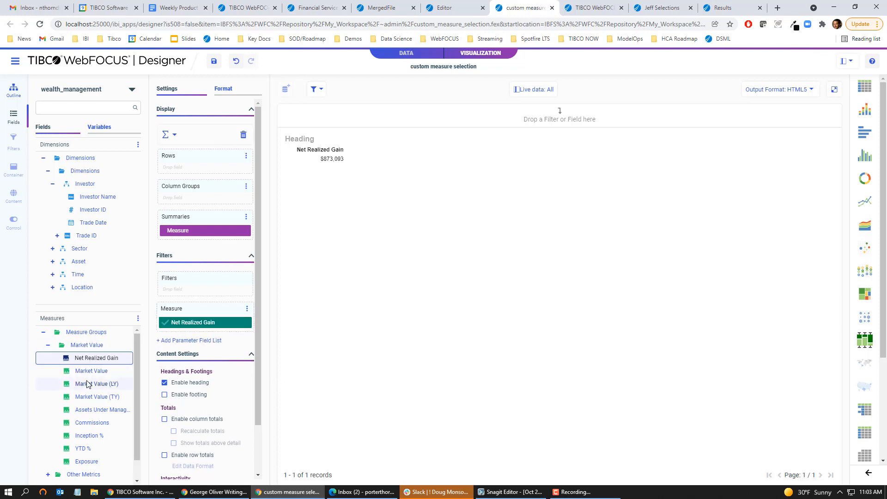
left_click_drag(90, 384, 187, 334)
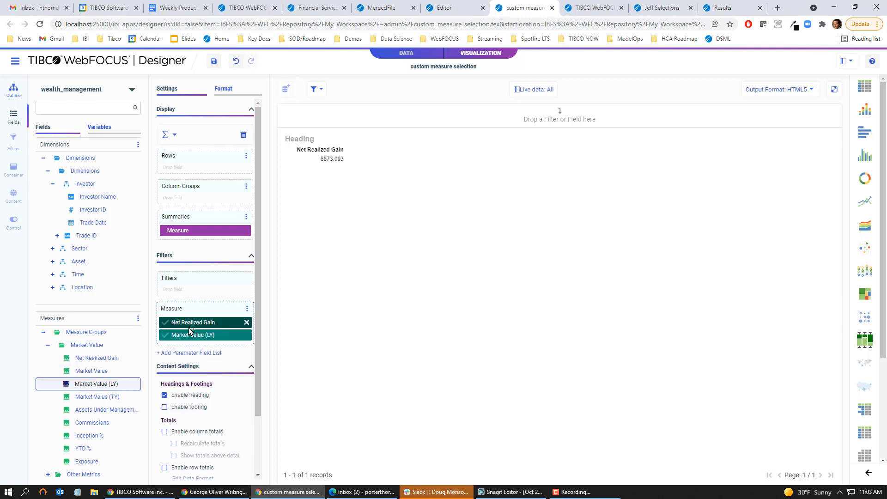
left_click_drag(95, 422, 184, 347)
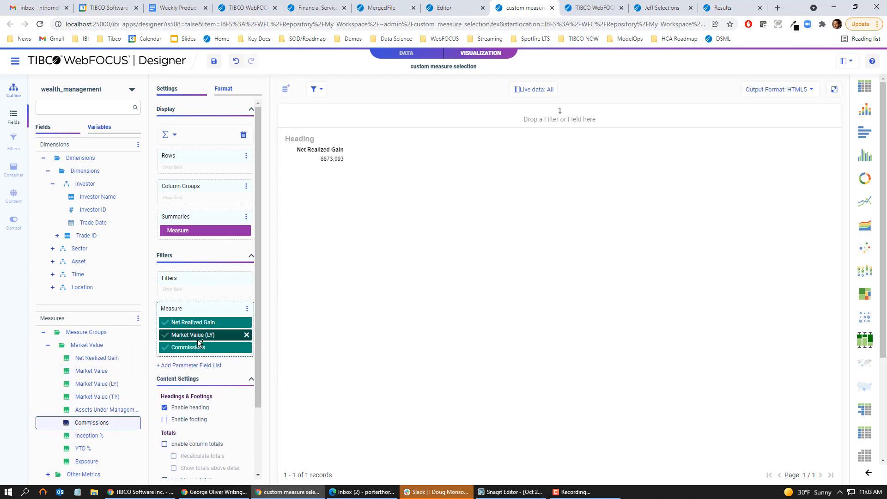
left_click(165, 336)
left_click(165, 348)
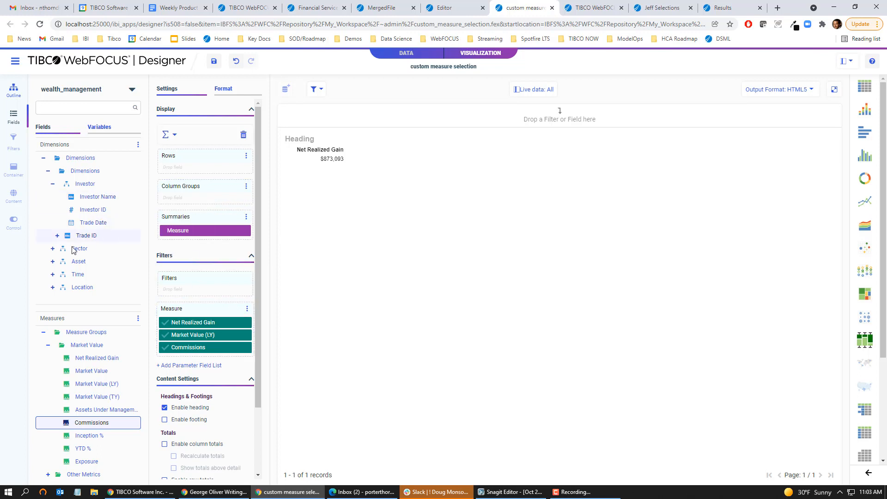
Step: Group the report by Asset Class, review the output formats, and move to Visualization 1
left_click(53, 262)
left_click_drag(86, 273, 178, 167)
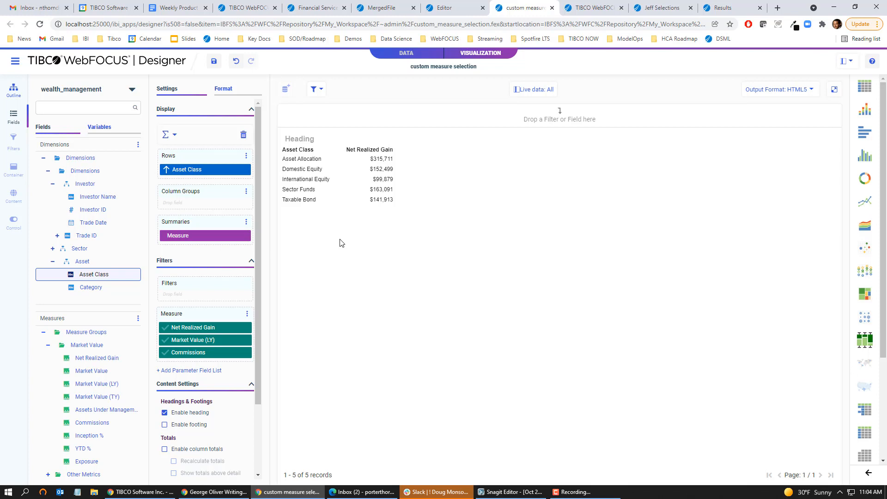
left_click(809, 90)
left_click(594, 10)
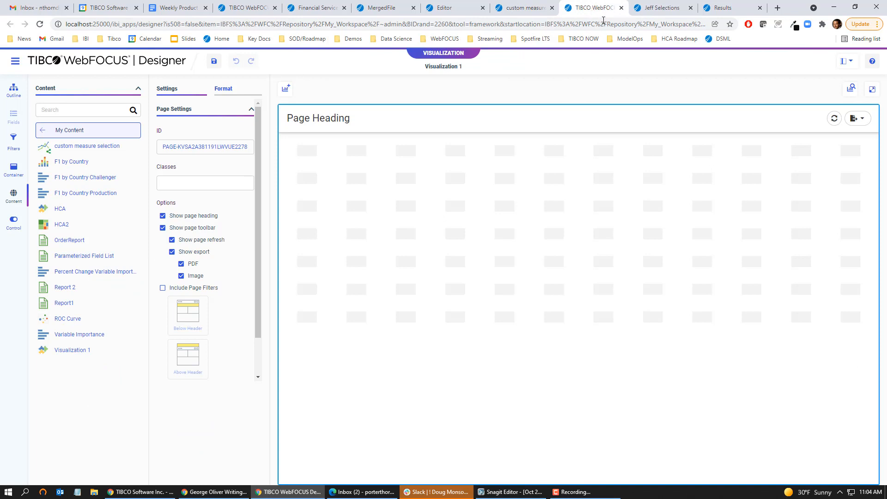
Step: Place the Parameterized Field List report on the page and add all four filters above it
left_click_drag(89, 256, 313, 171)
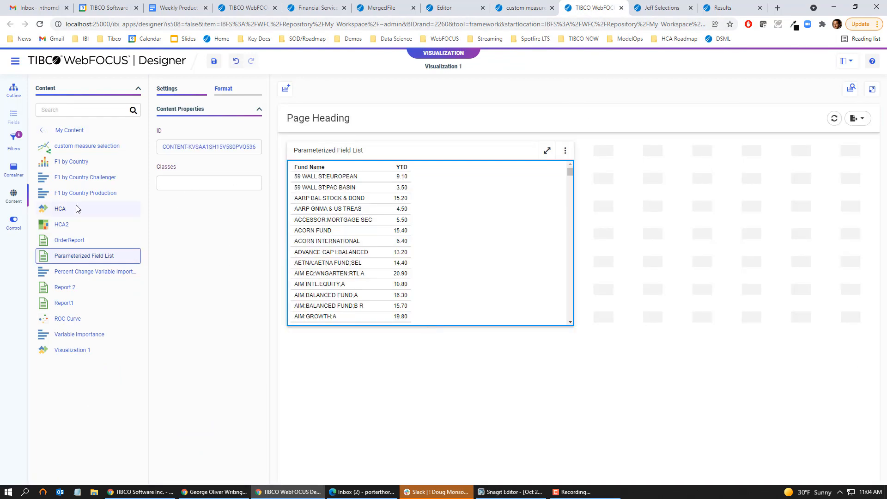
left_click(15, 141)
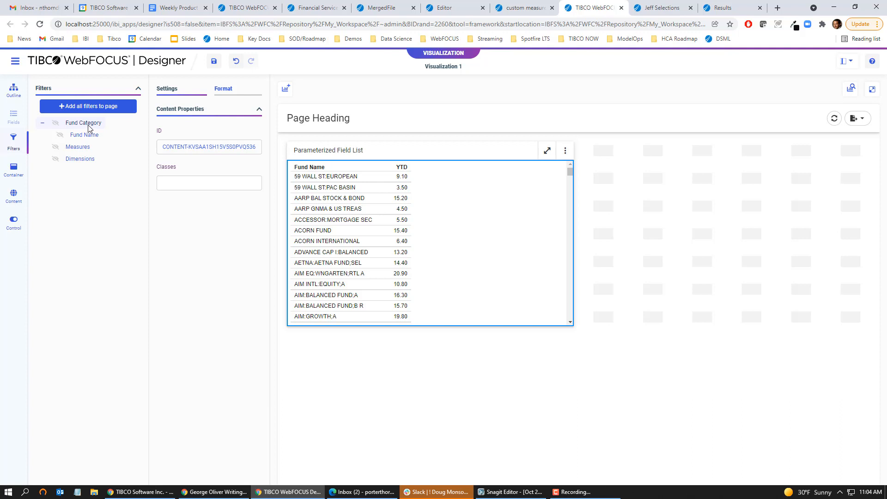
left_click(83, 111)
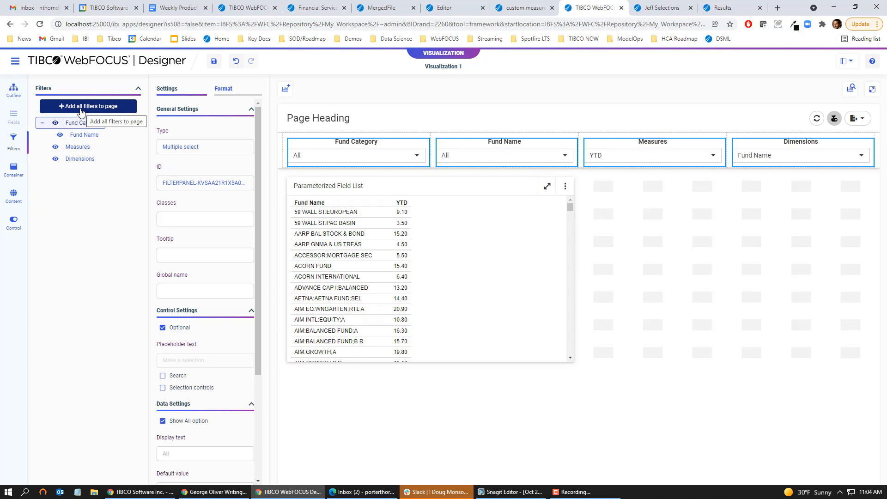
Step: Convert the Dimensions filter control into a double list
right_click(801, 149)
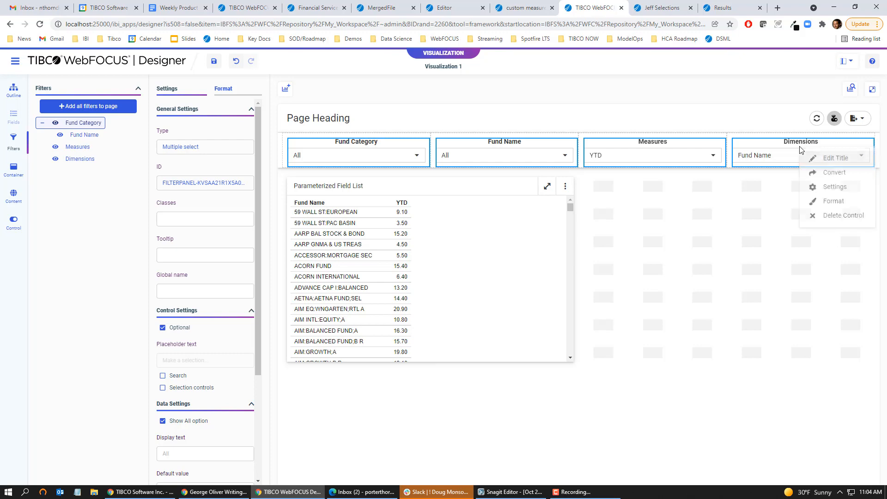
left_click(817, 173)
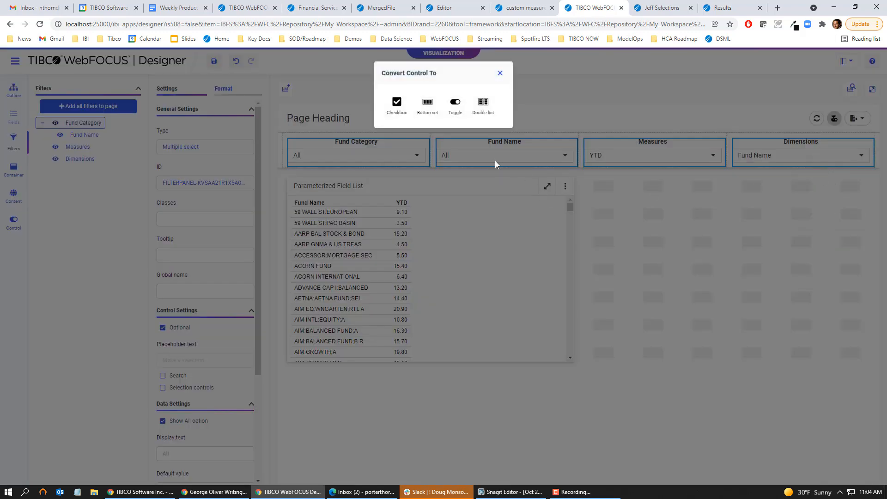
left_click(484, 104)
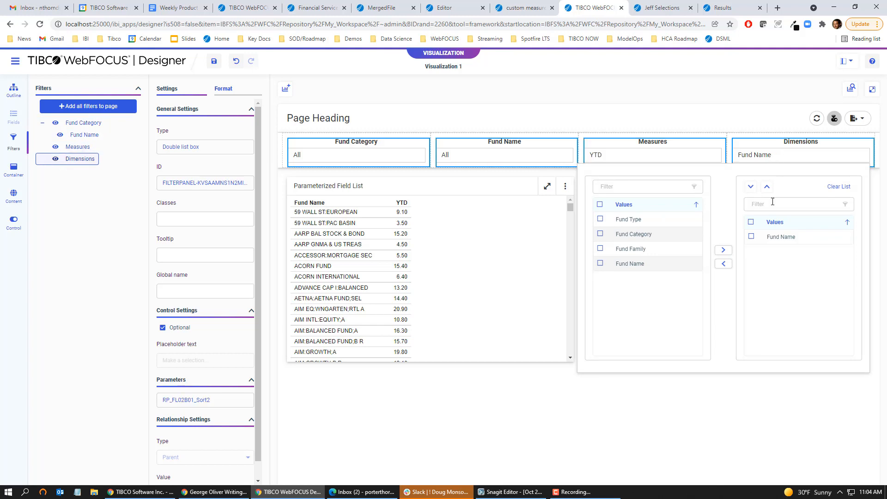
Step: Add Fund Family and Fund Type, move Fund Name below Fund Family, and refresh the table
double_click(632, 251)
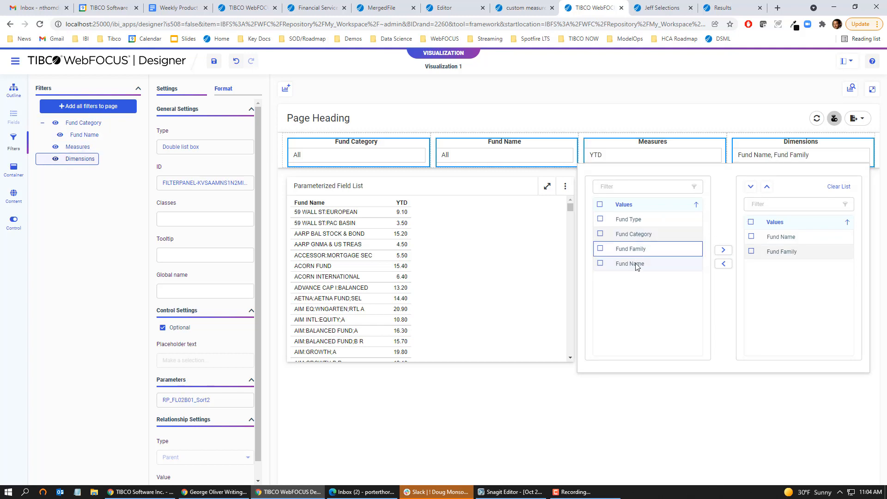
left_click(636, 266)
double_click(635, 221)
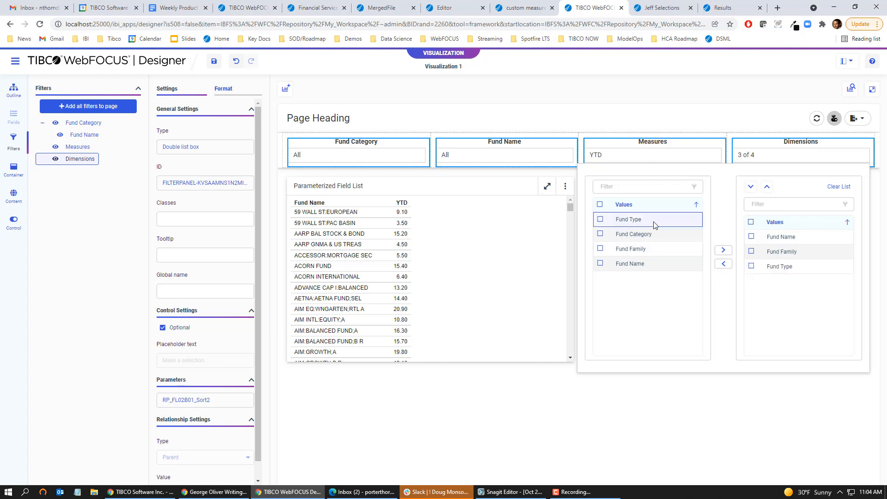
left_click(786, 238)
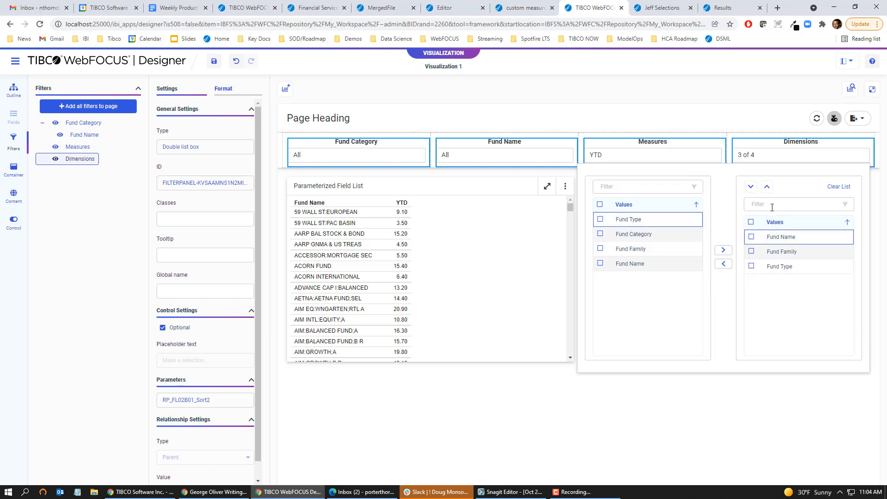
left_click(750, 190)
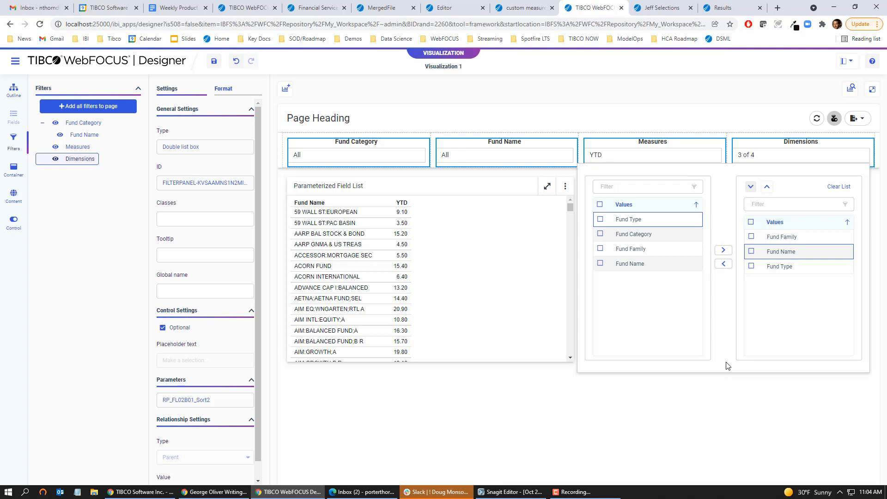
left_click(510, 385)
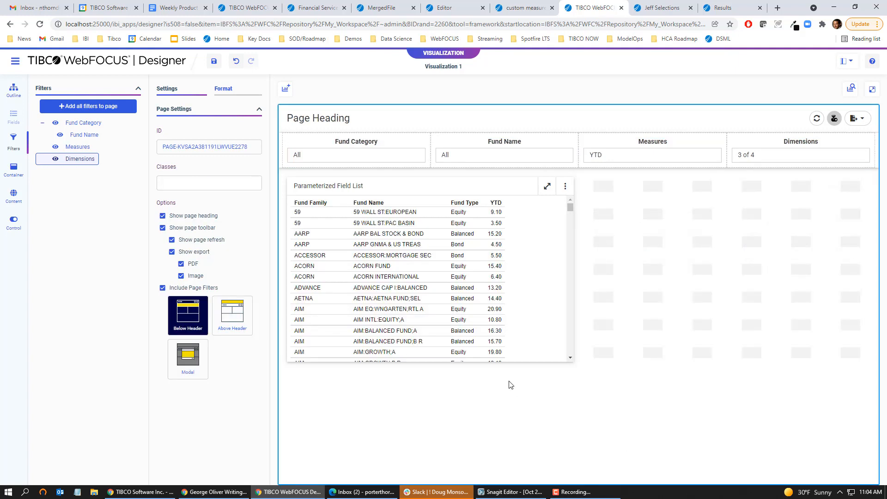
left_click(649, 8)
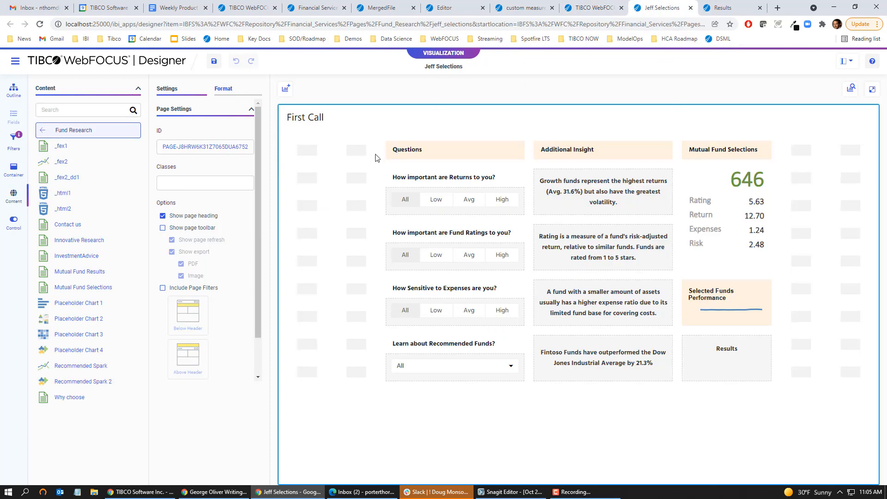
Step: Set the Returns answer to Low, leaving 147 funds, and inspect its RETURNS global name
left_click(576, 190)
left_click(511, 197)
left_click(434, 181)
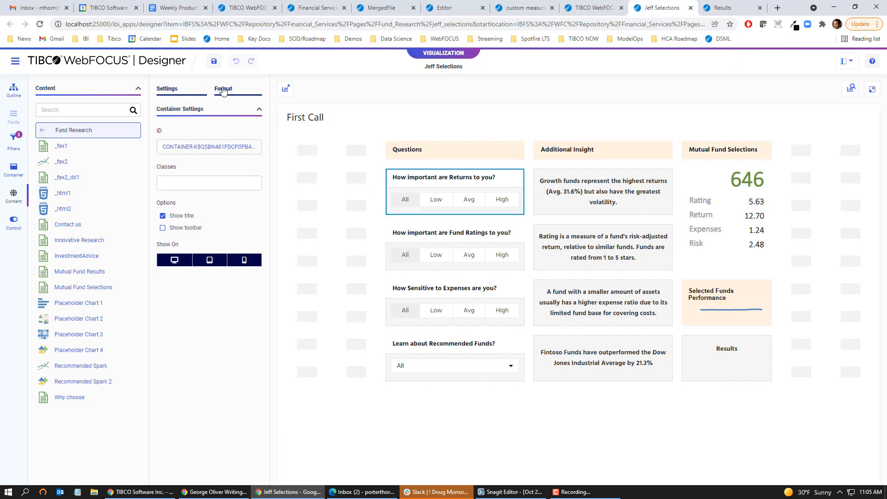
left_click(445, 193)
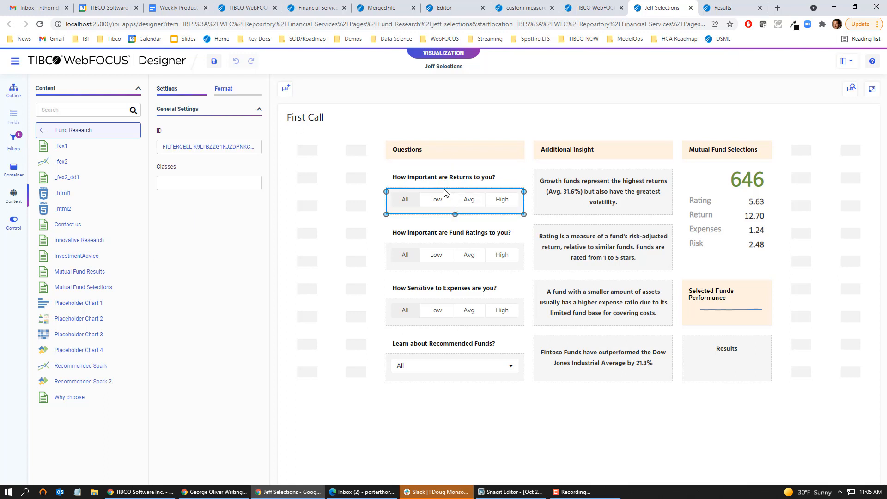
left_click(446, 195)
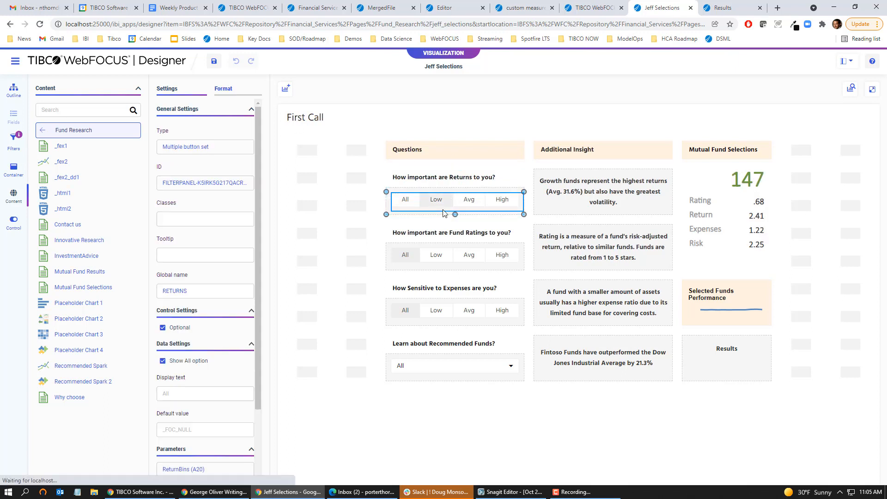
double_click(217, 291)
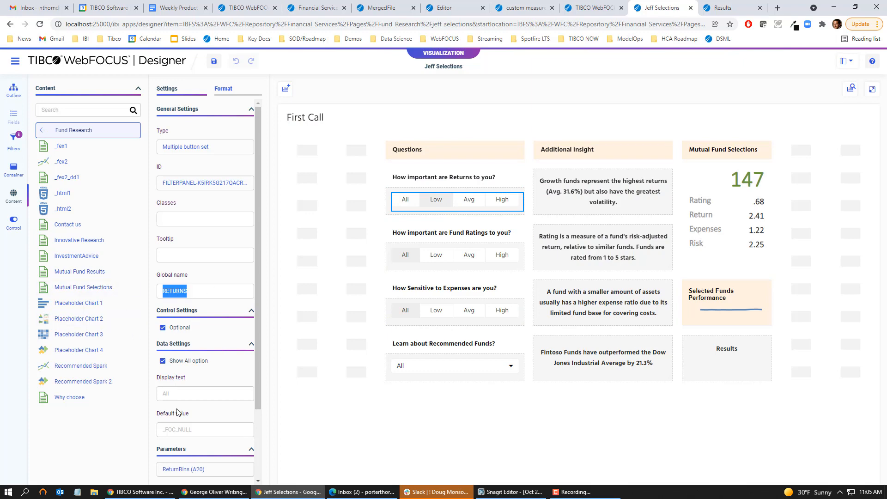
key("ctrl+Tab")
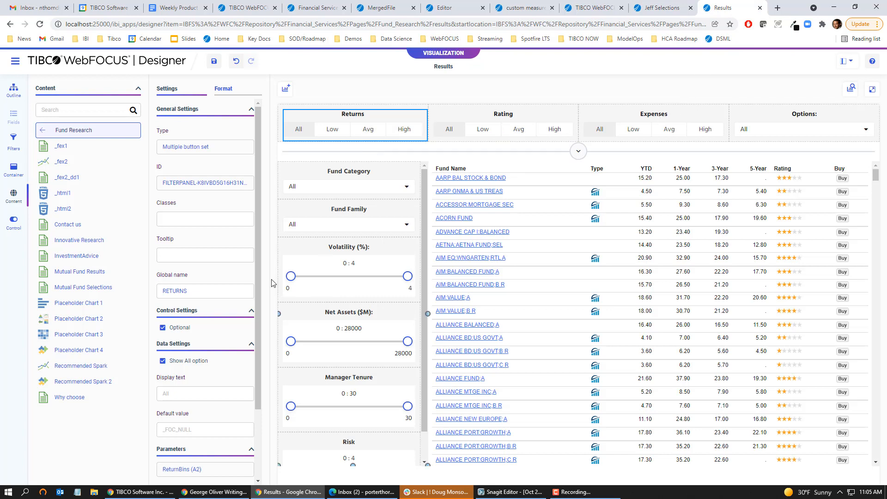
Step: Highlight the RETURNS global name value, then uncheck YTD Performance to drop the YTD column from the fund table
left_click_drag(186, 291, 137, 288)
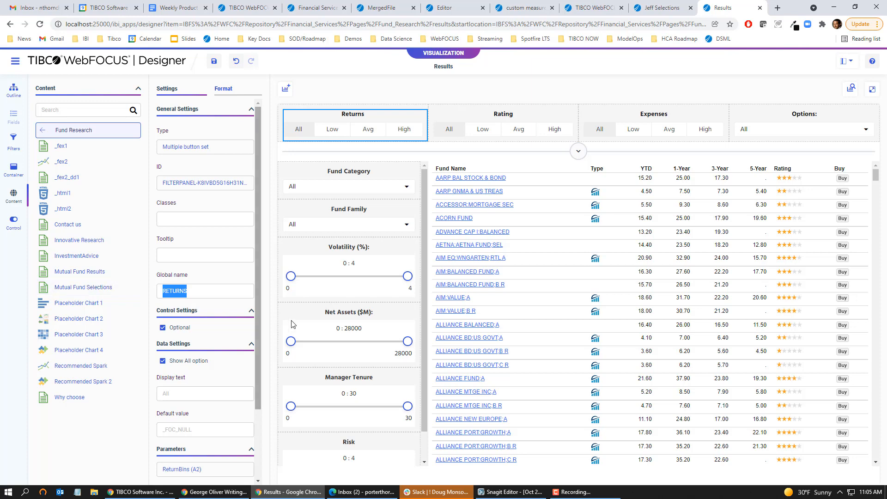
left_click(578, 151)
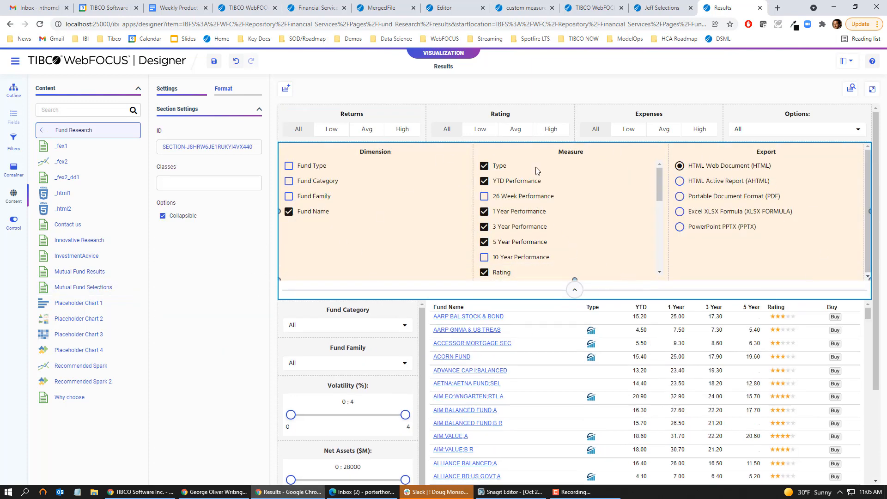
left_click(540, 180)
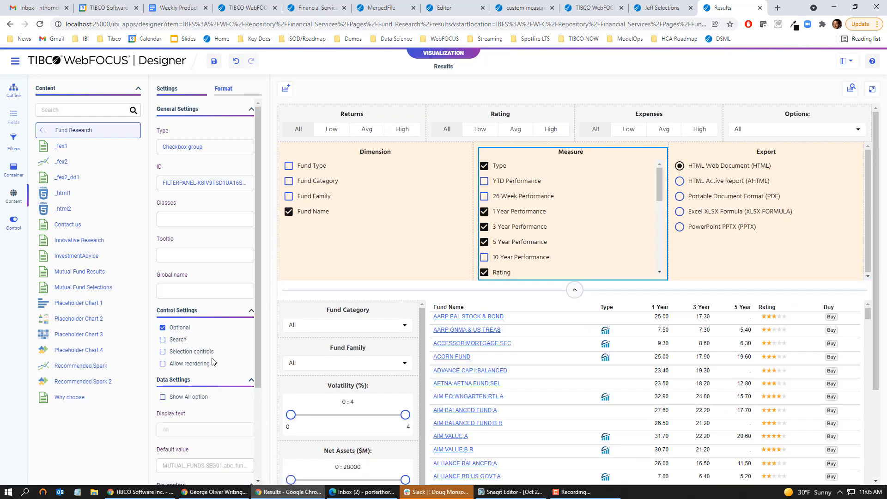
scroll(212, 363, "down", 3)
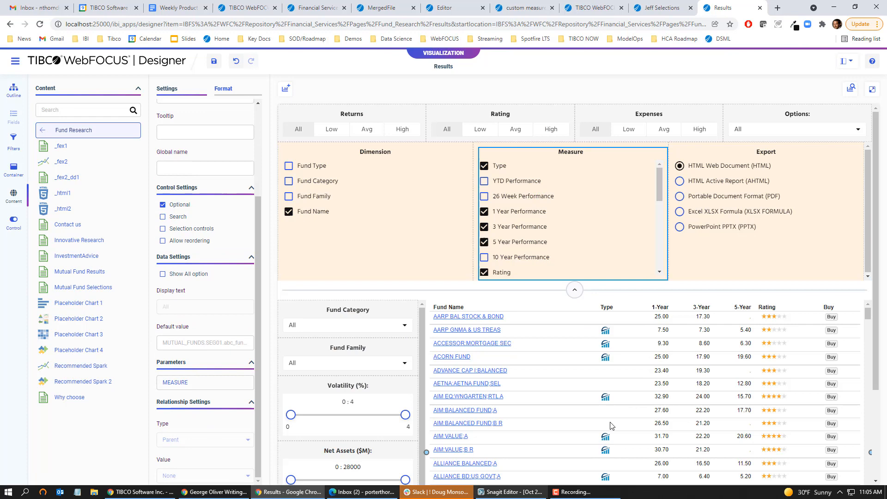
left_click(574, 290)
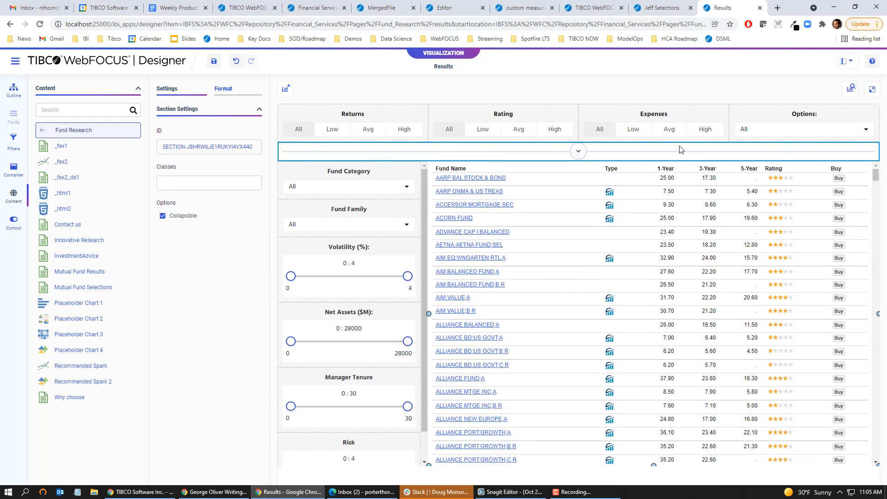